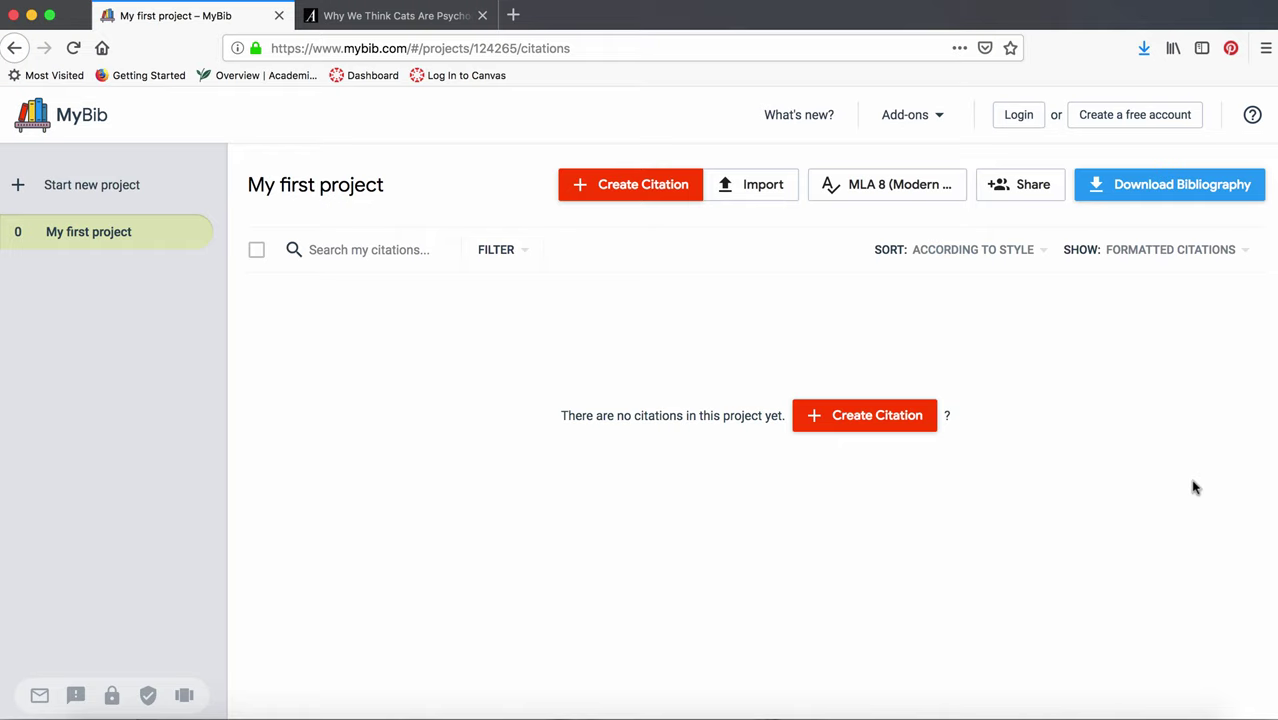
# Start a free MyBib account registration and choose Sign in with Google.
pyautogui.click(1128, 117)
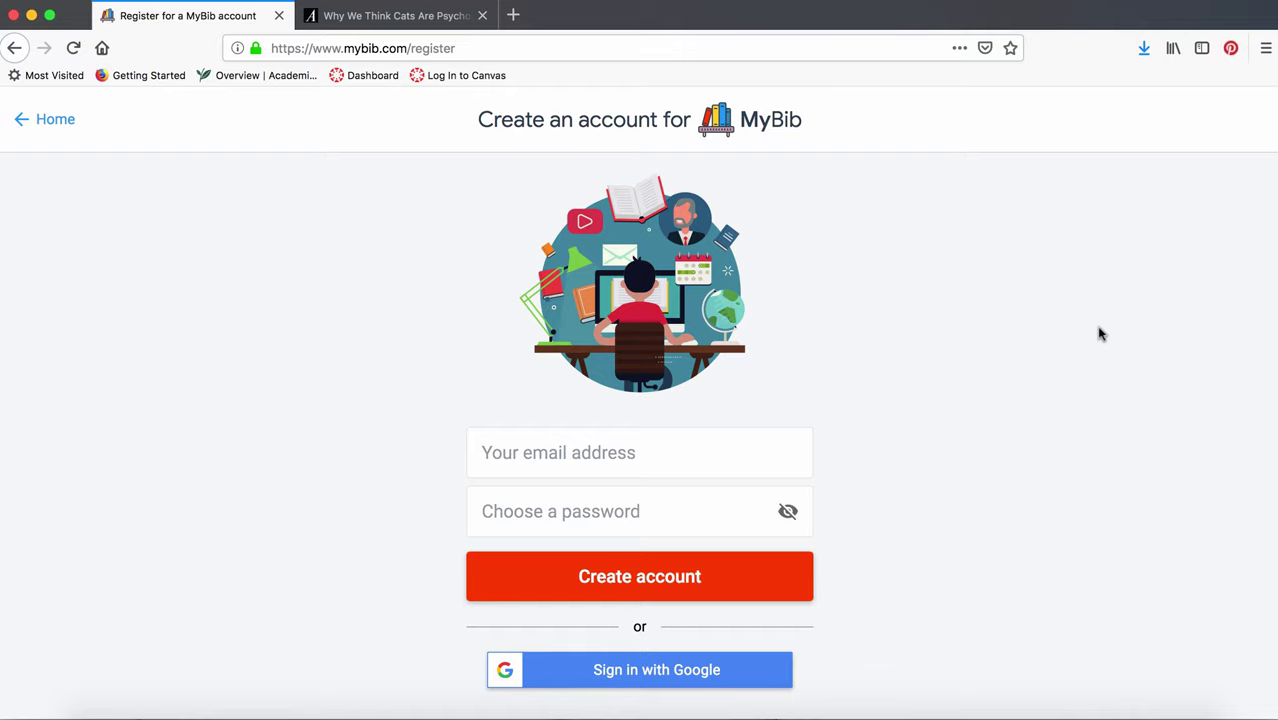
pyautogui.scroll(-1, 1100, 334)
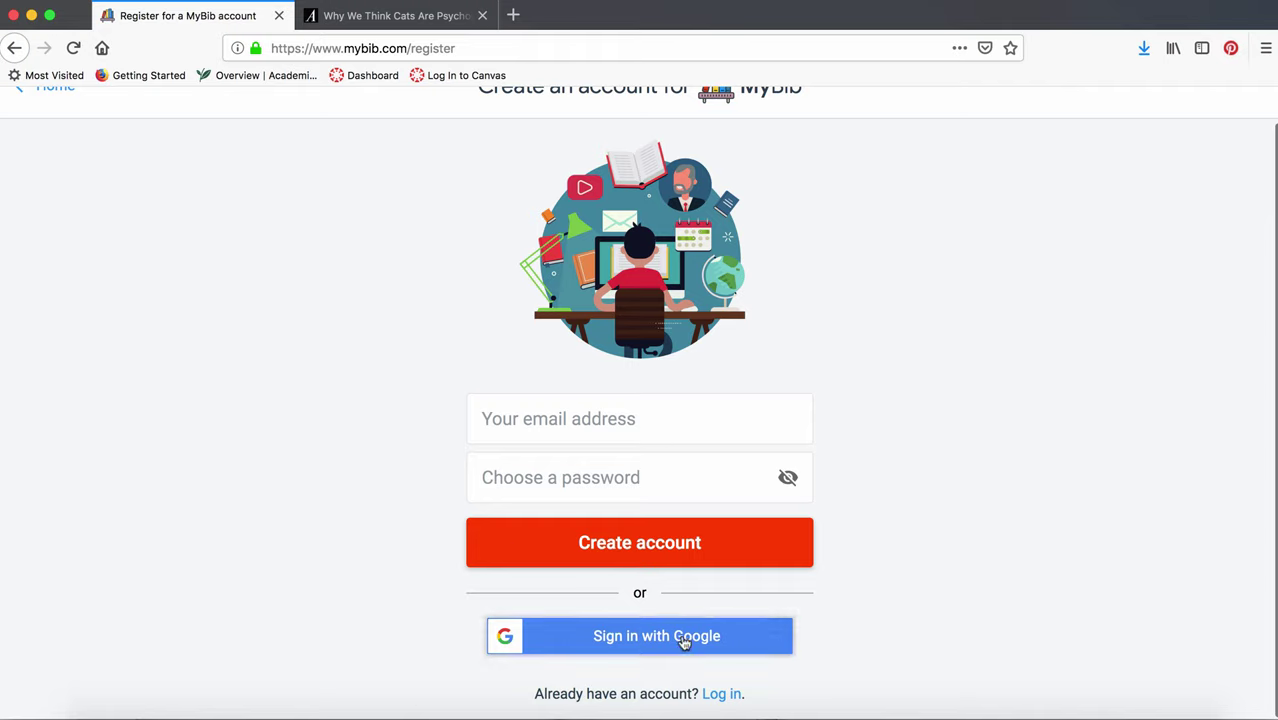
pyautogui.click(651, 640)
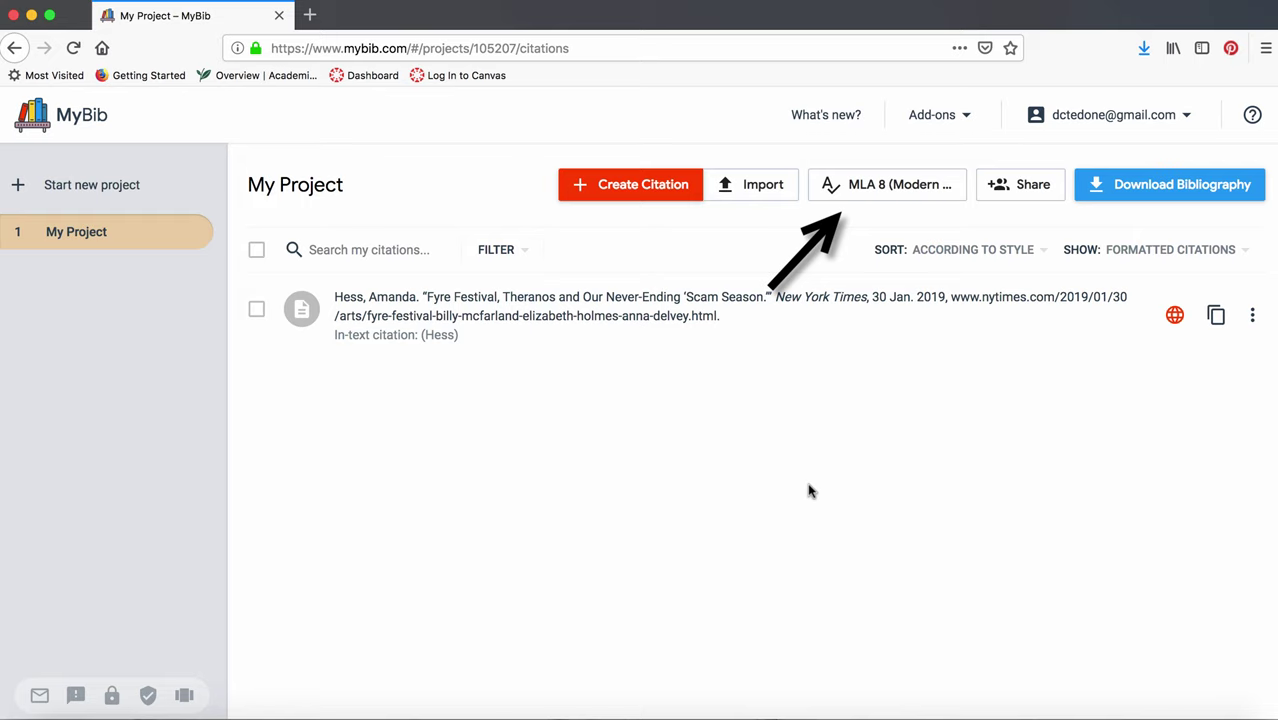
pyautogui.click(937, 195)
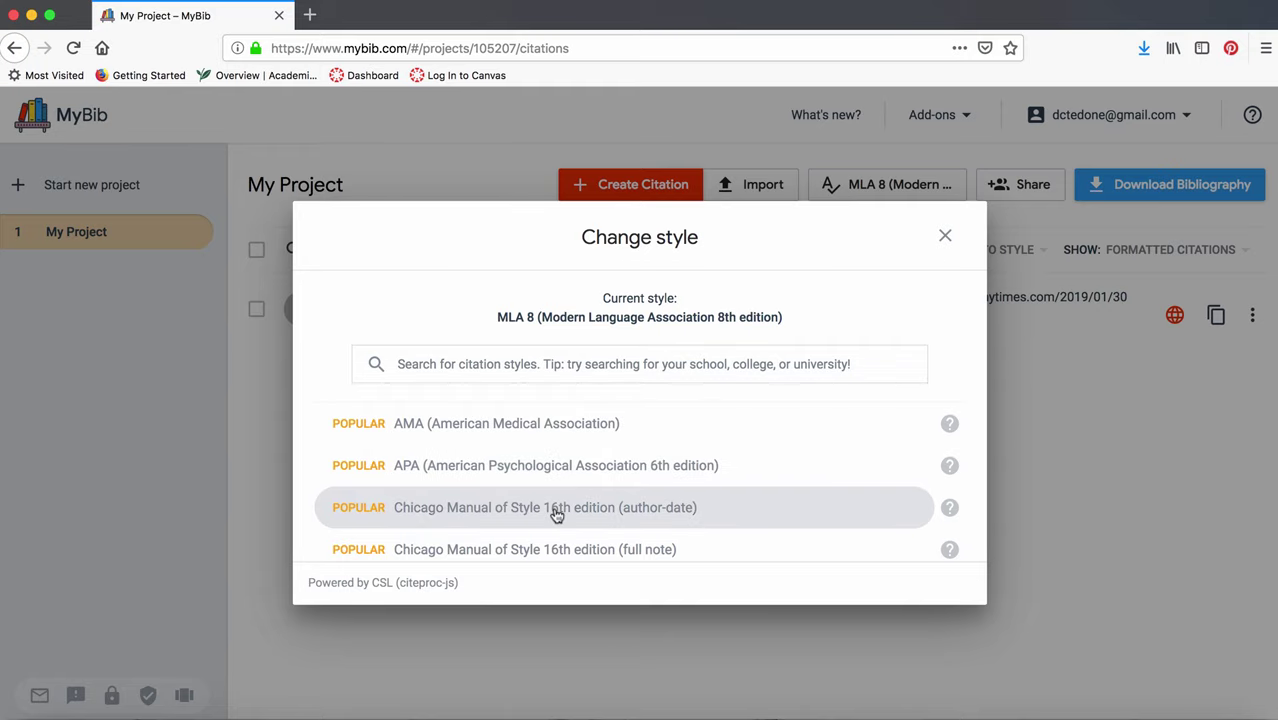
pyautogui.click(676, 358)
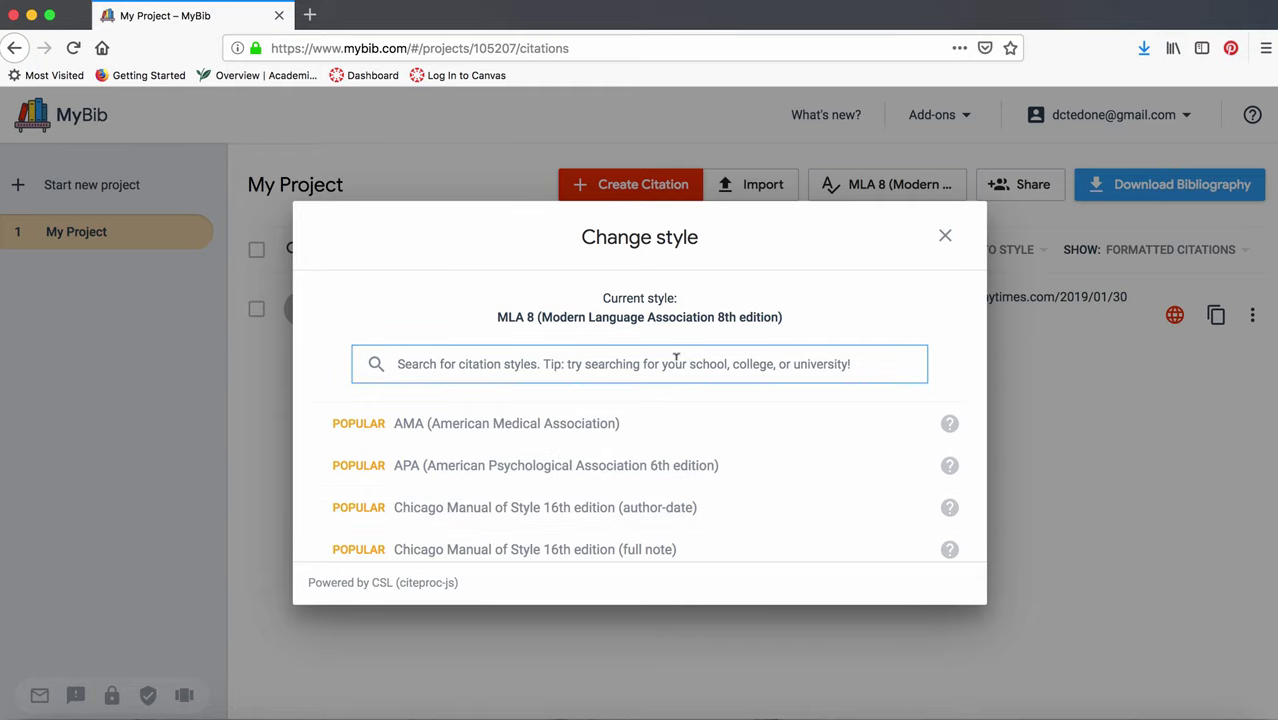
pyautogui.write('cse')
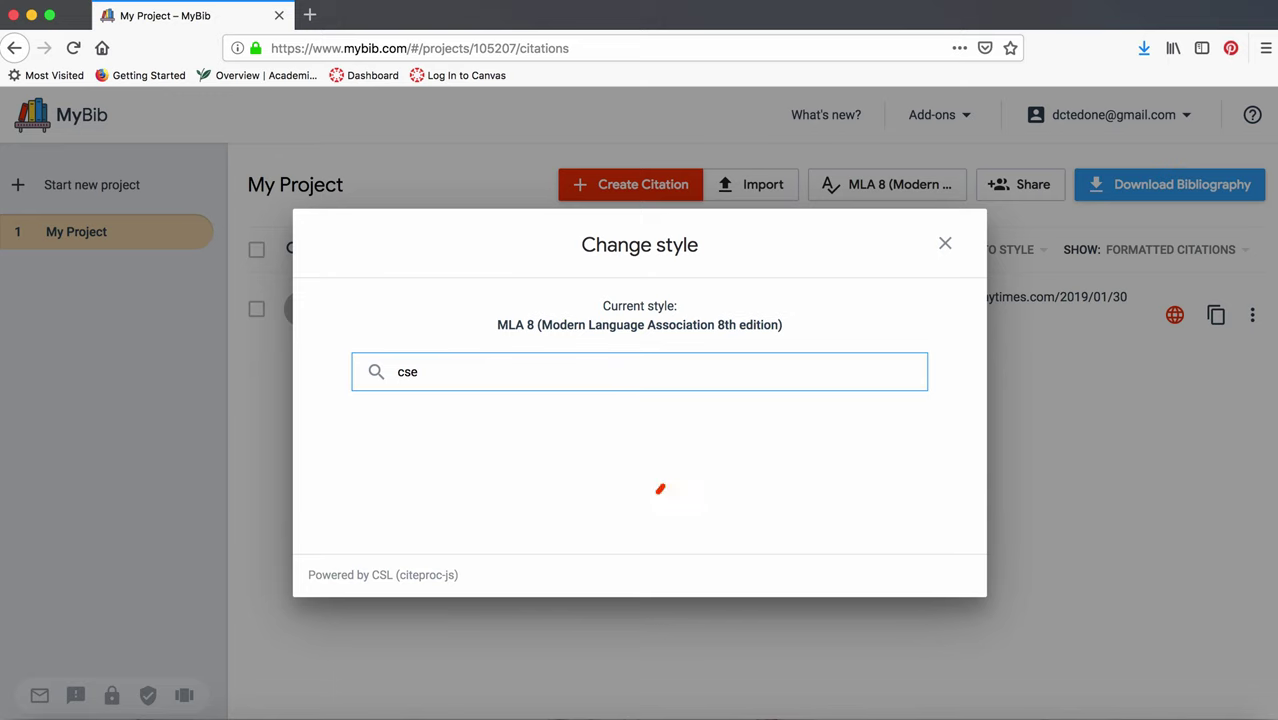
pyautogui.click(945, 243)
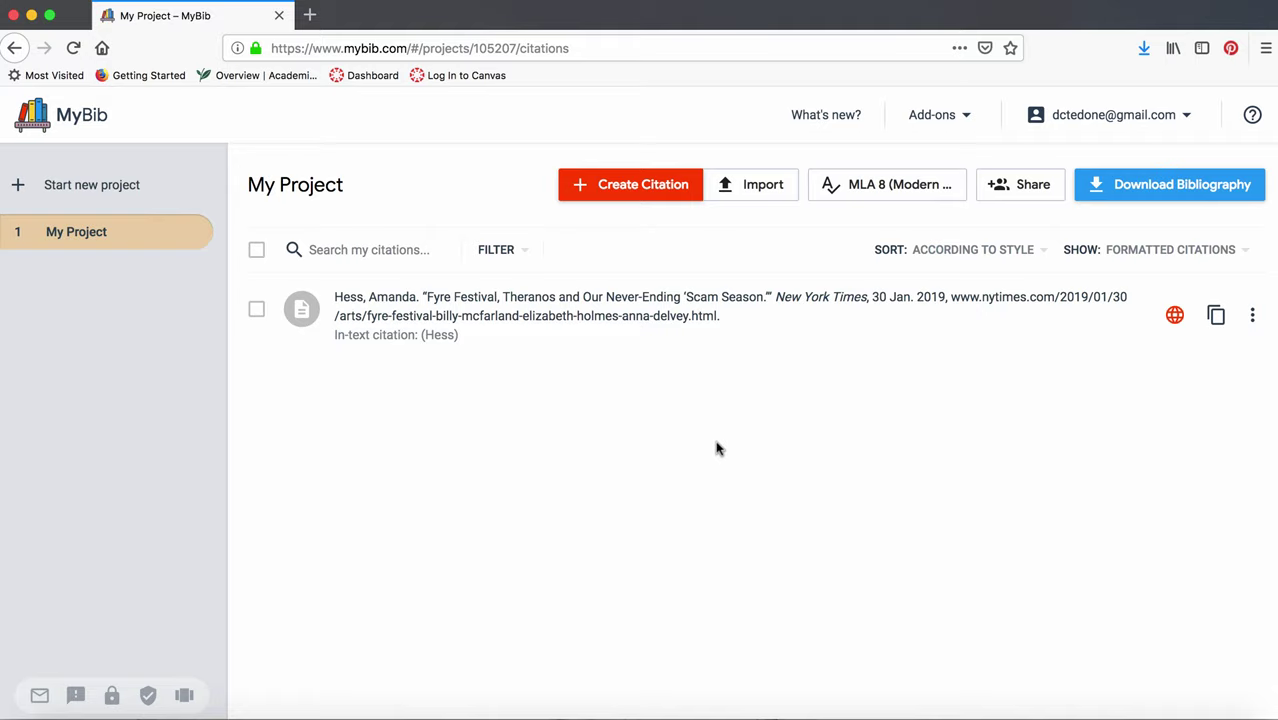
# Start a new citation and browse the More source types, keeping Website selected.
pyautogui.click(666, 184)
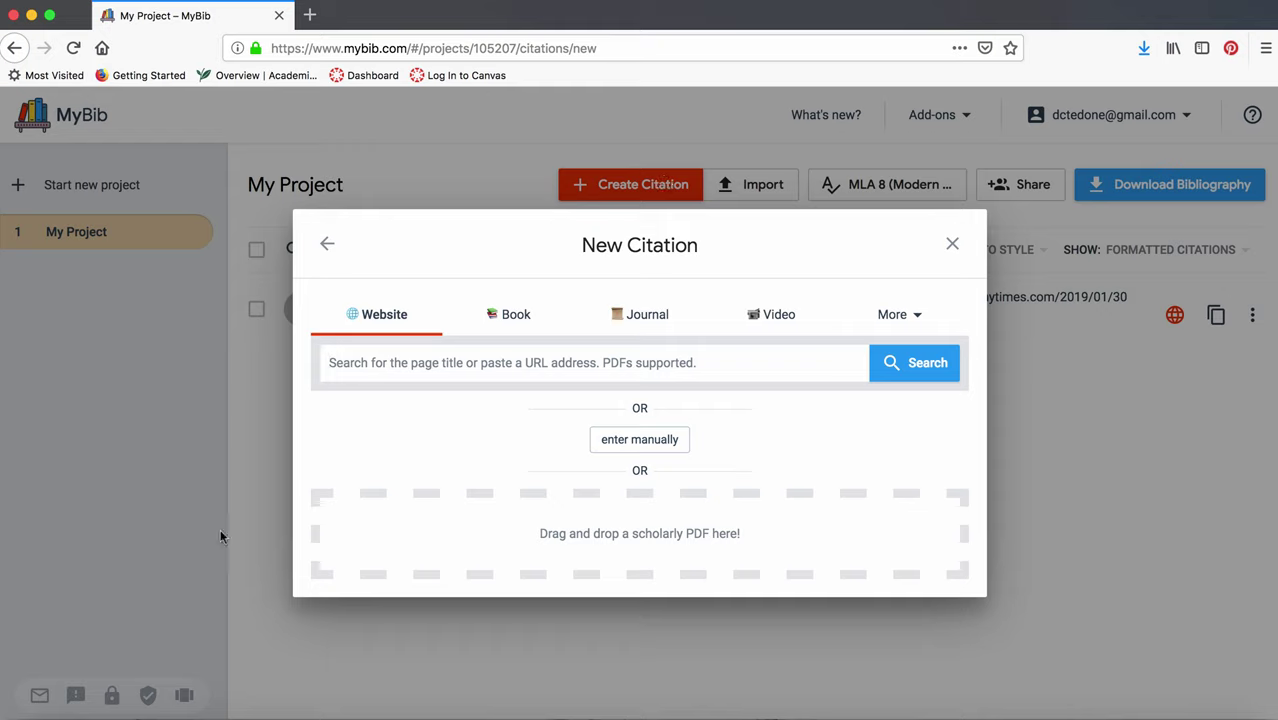
pyautogui.click(905, 316)
# Switch the website citation to manual entry and fill in the author's first and last name.
pyautogui.click(614, 445)
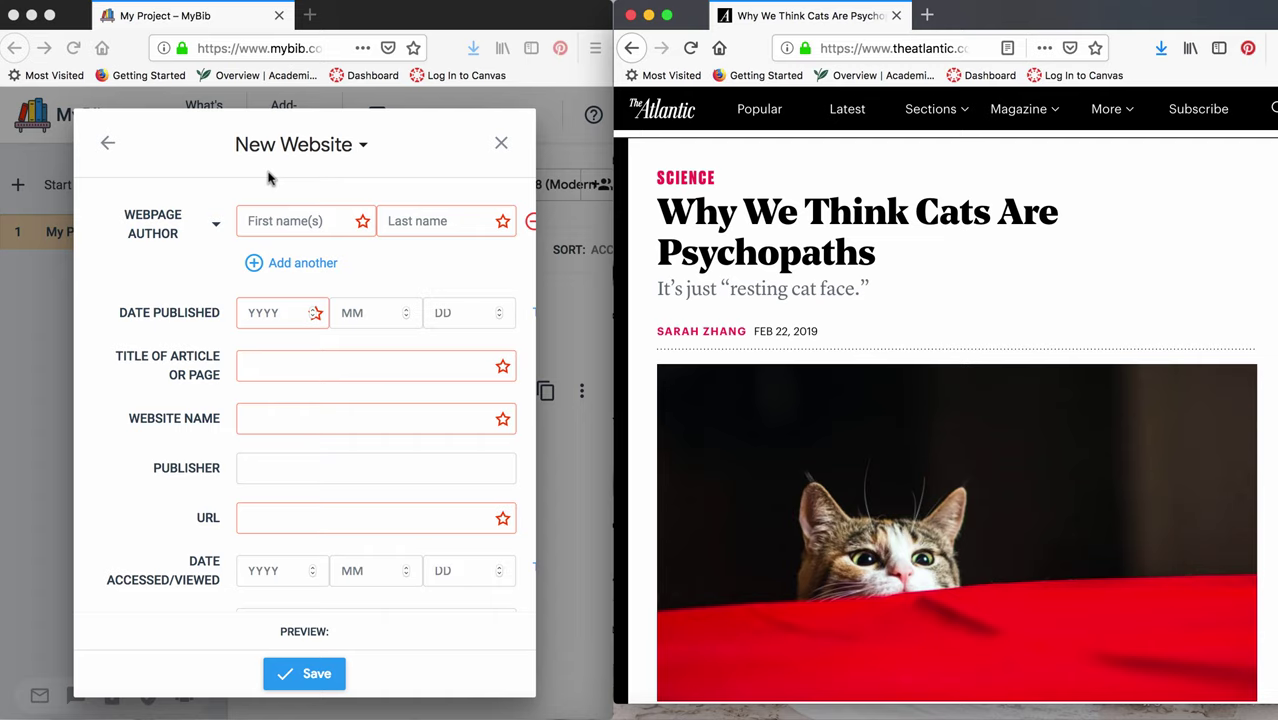
pyautogui.click(278, 218)
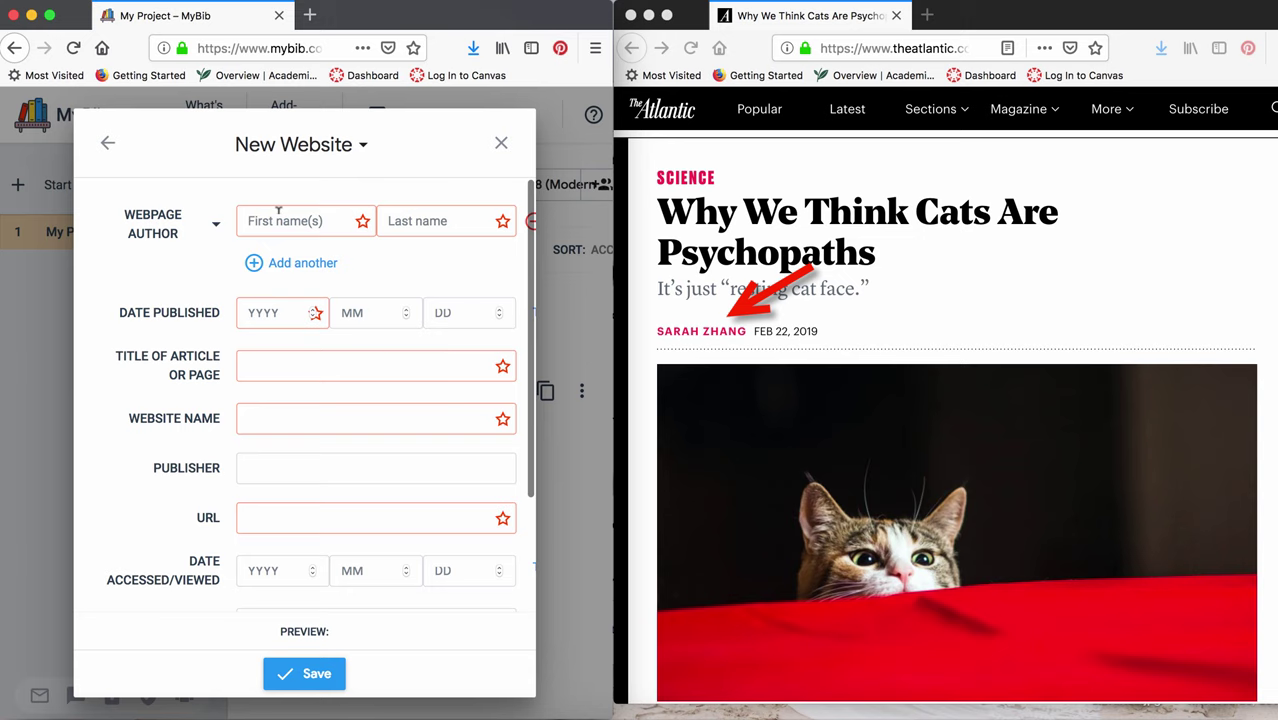
pyautogui.write('Sarah')
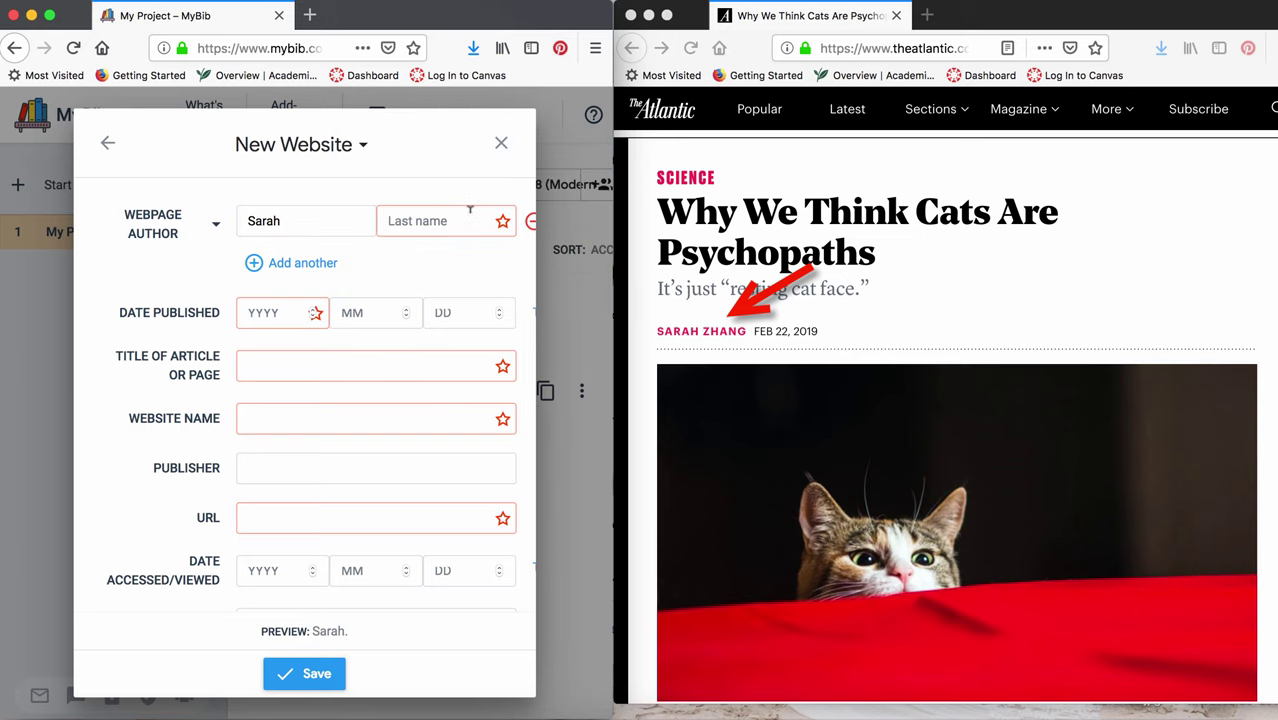
pyautogui.click(444, 218)
pyautogui.write('Zhang')
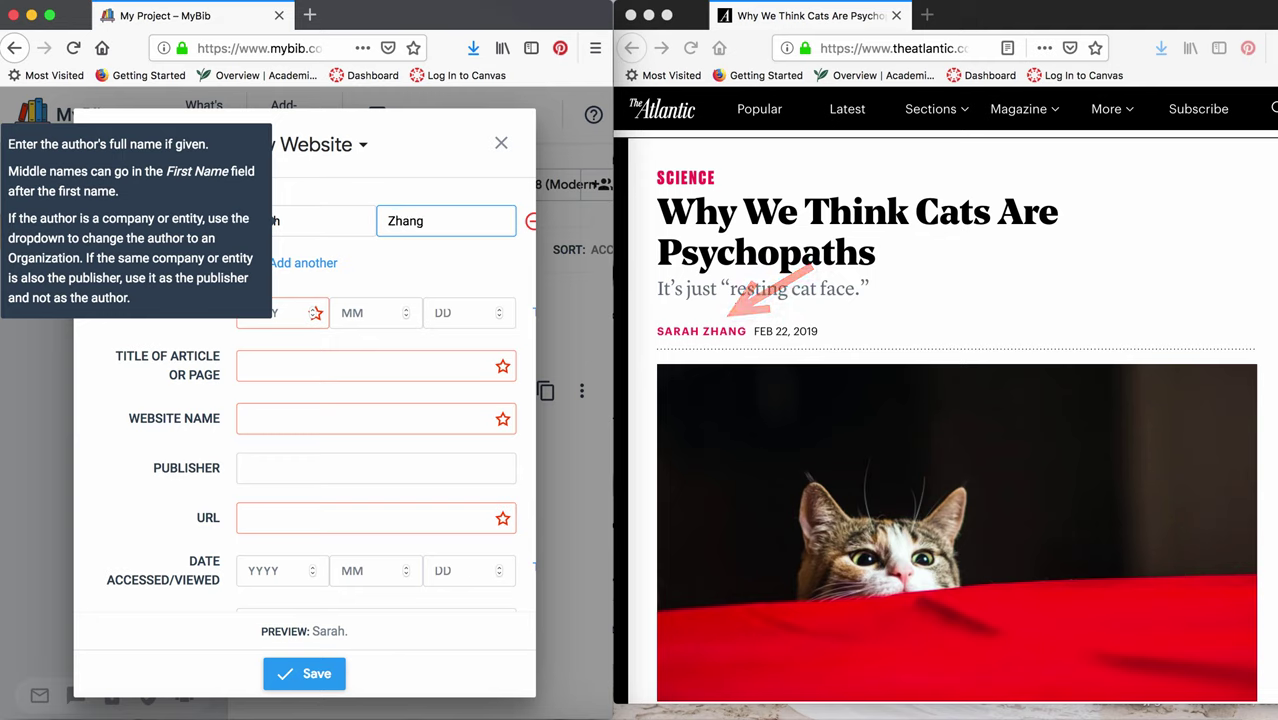
pyautogui.click(451, 185)
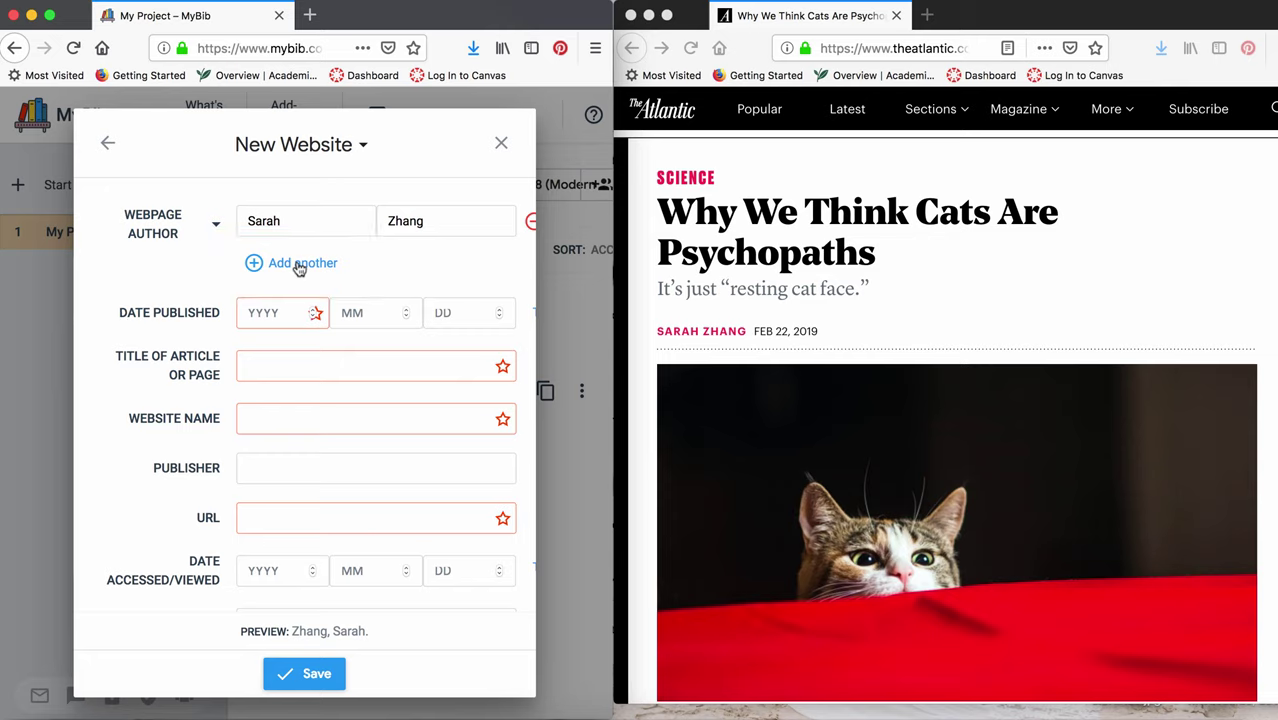
pyautogui.press('super+grave')
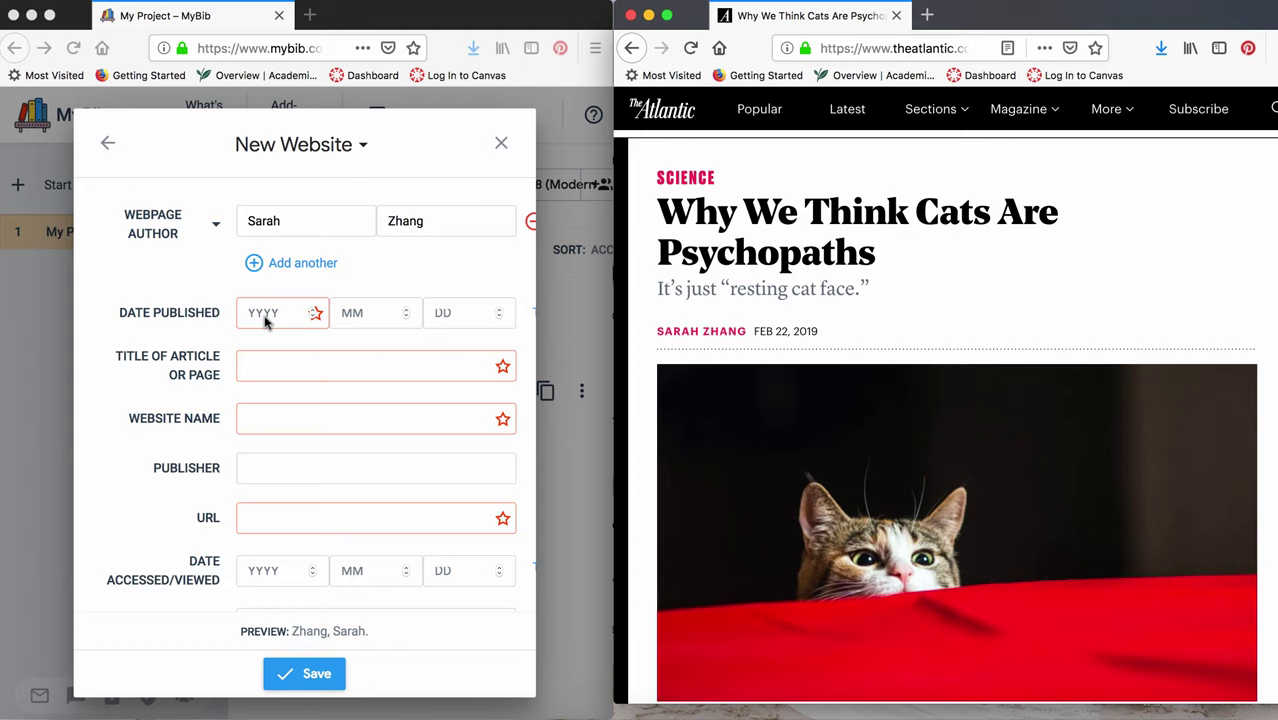
# Enter publication date 2019 / 2 / 22, then check the Atlantic page's copyright footer.
pyautogui.click(265, 320)
pyautogui.write('2')
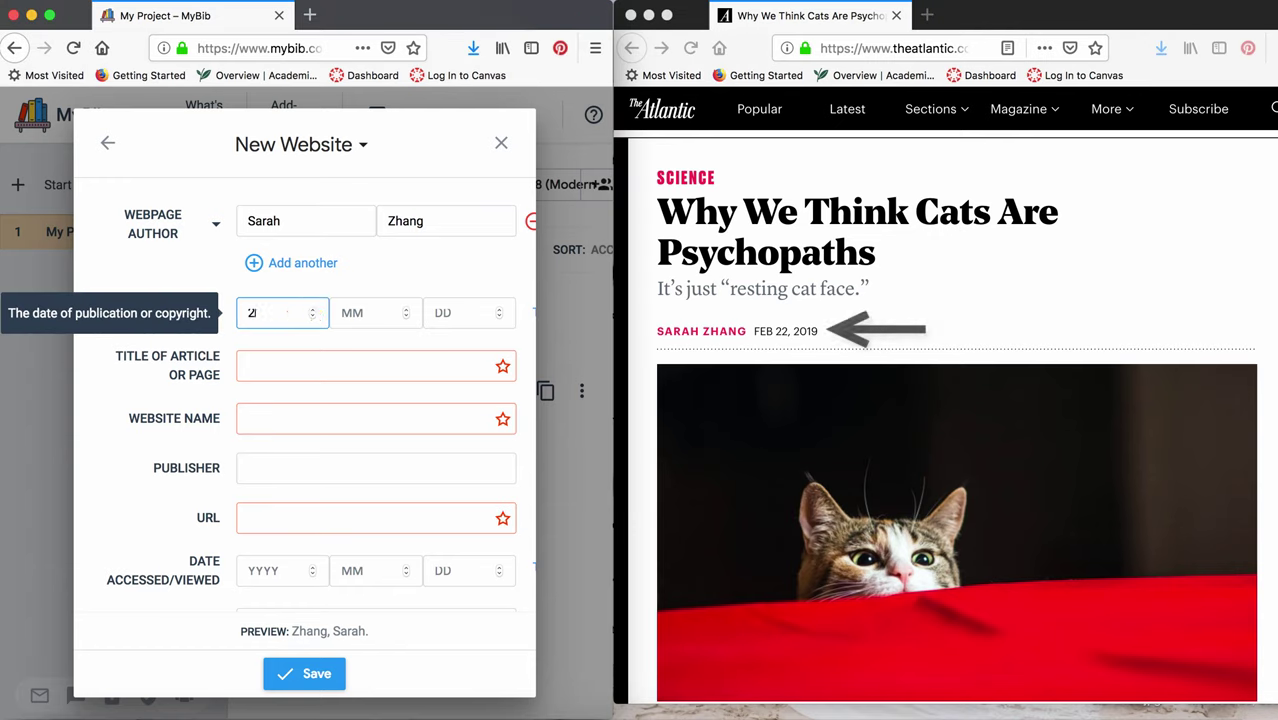
pyautogui.write('019')
pyautogui.press('Tab')
pyautogui.write('2')
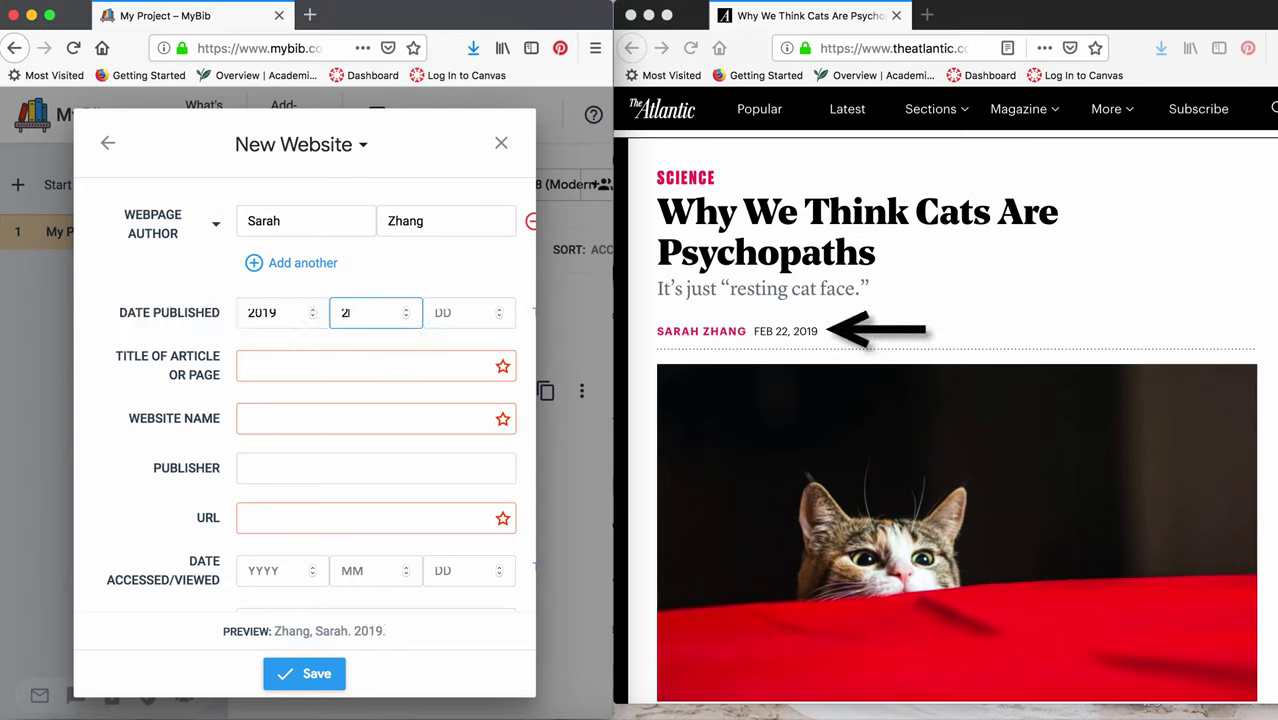
pyautogui.press('Tab')
pyautogui.write('22')
pyautogui.press('super+grave')
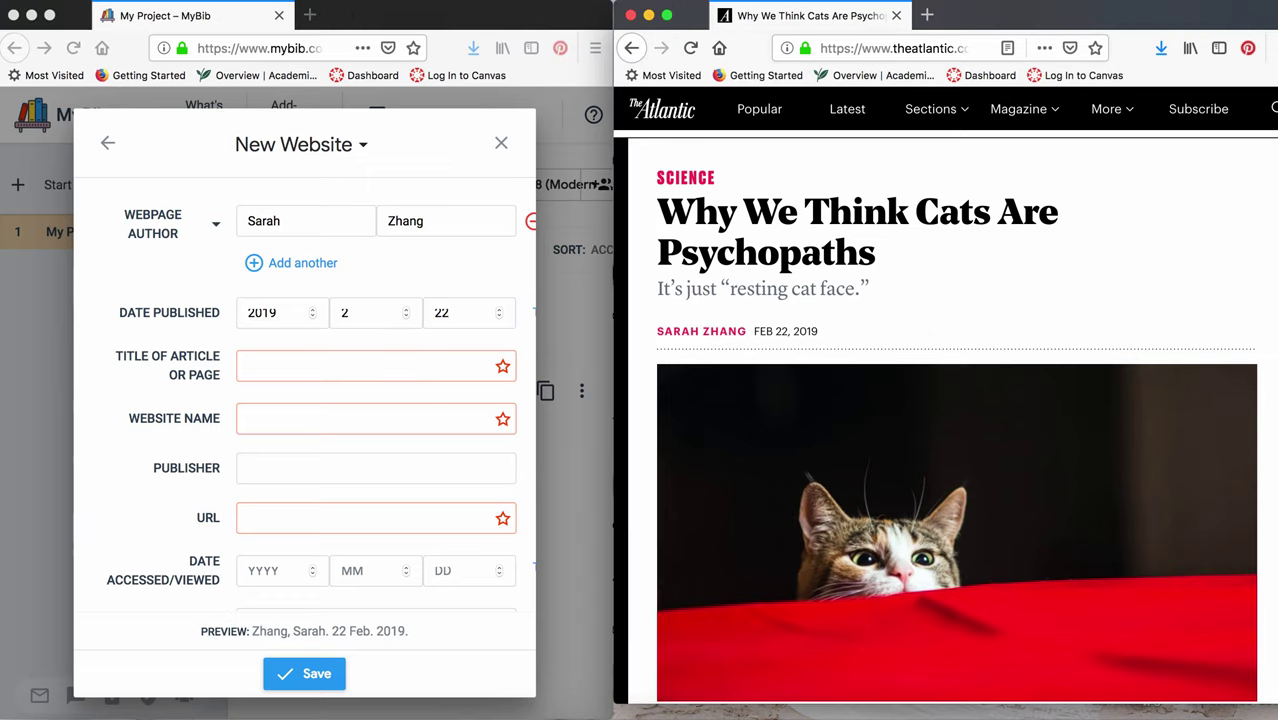
pyautogui.press('End')
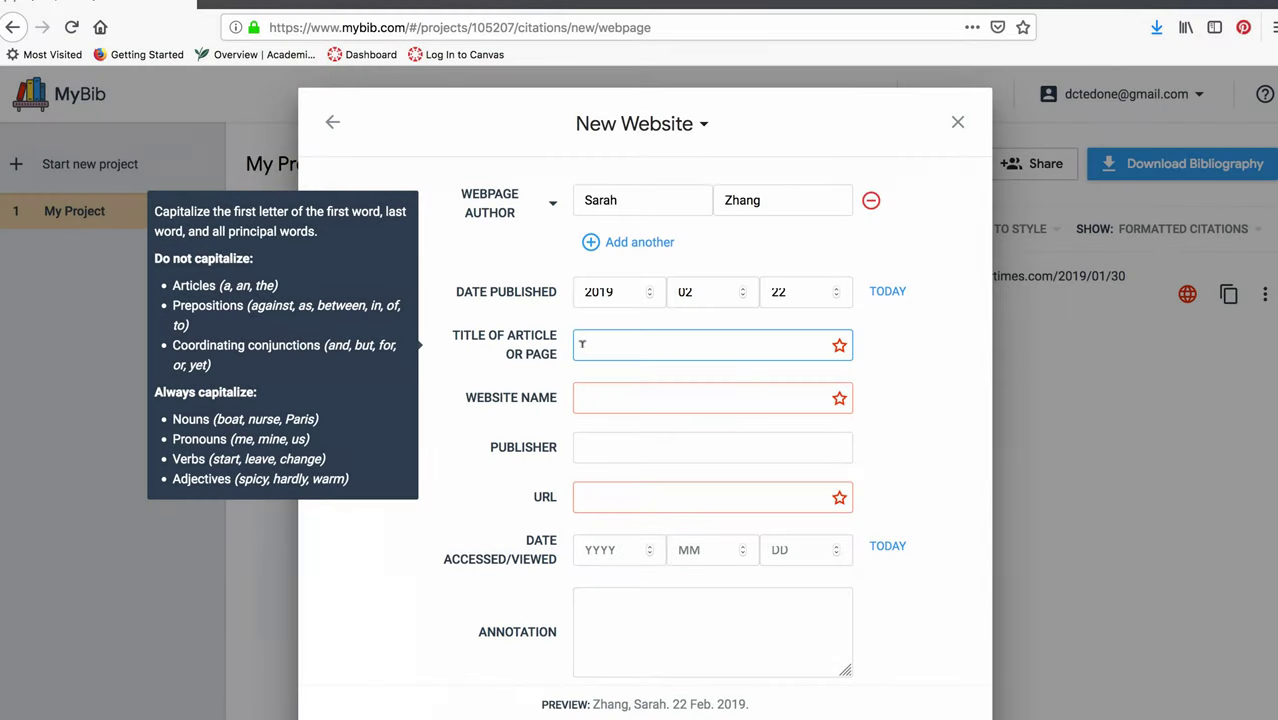
# Enter the title 'Why We Think Cats Are Psychopaths' and website name 'The Atlantic'.
pyautogui.write('Why We Think')
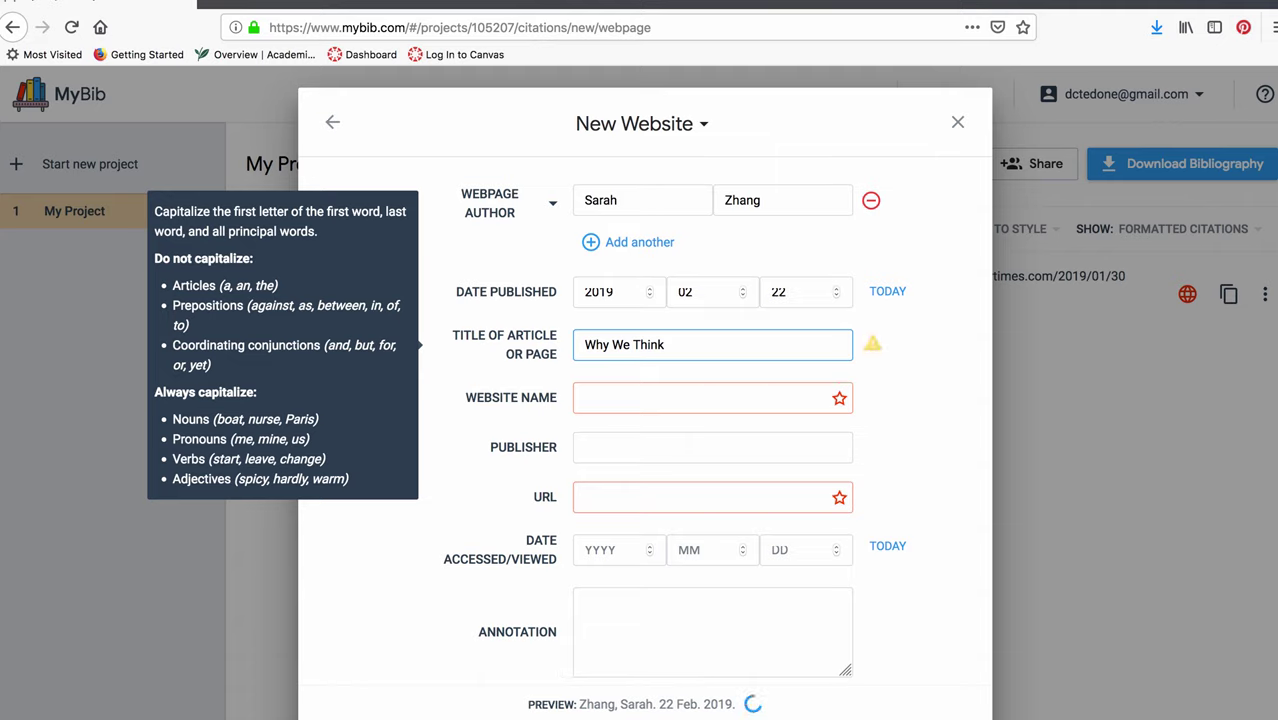
pyautogui.write(' Cats Are Ps')
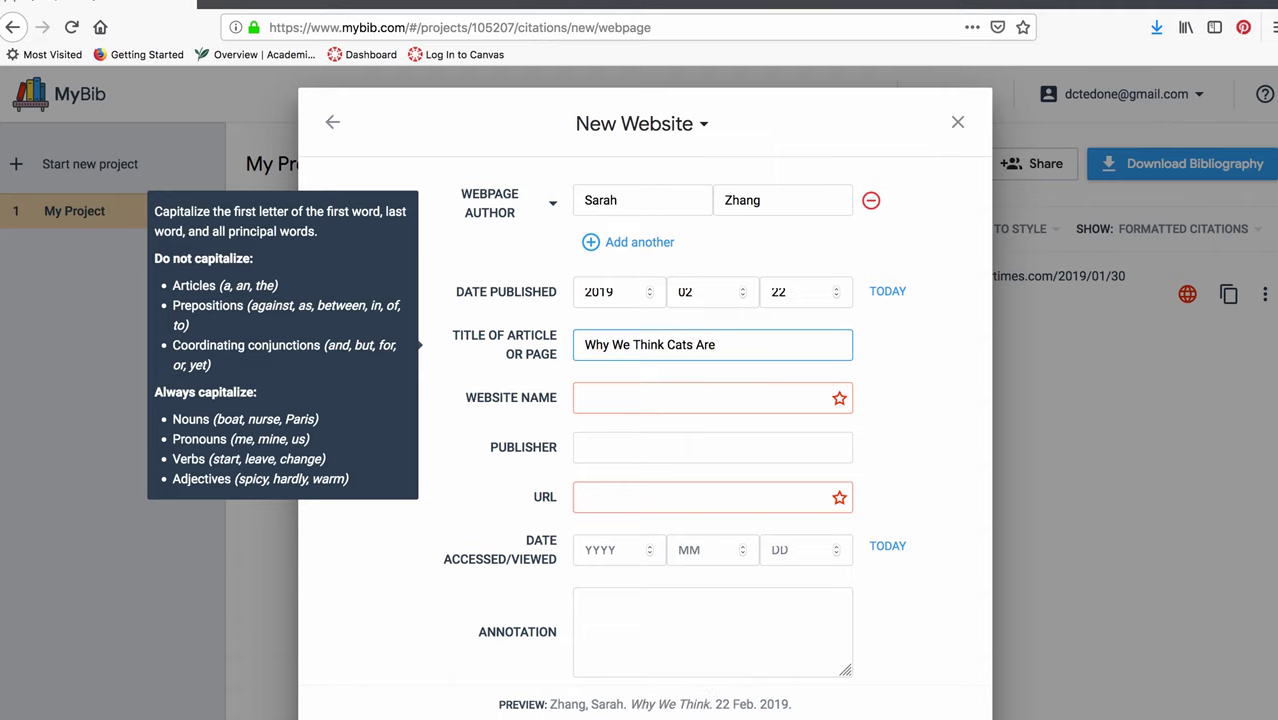
pyautogui.write('ychopaths')
pyautogui.click(928, 377)
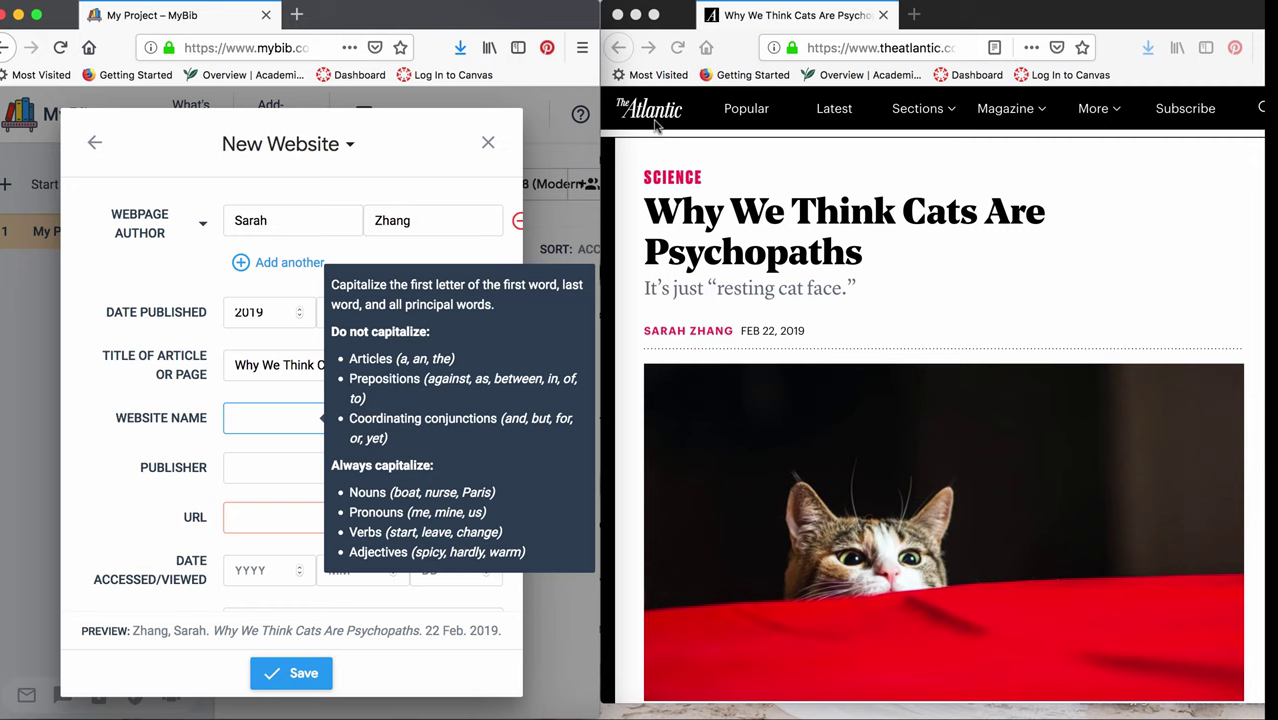
pyautogui.write('The Atlantic')
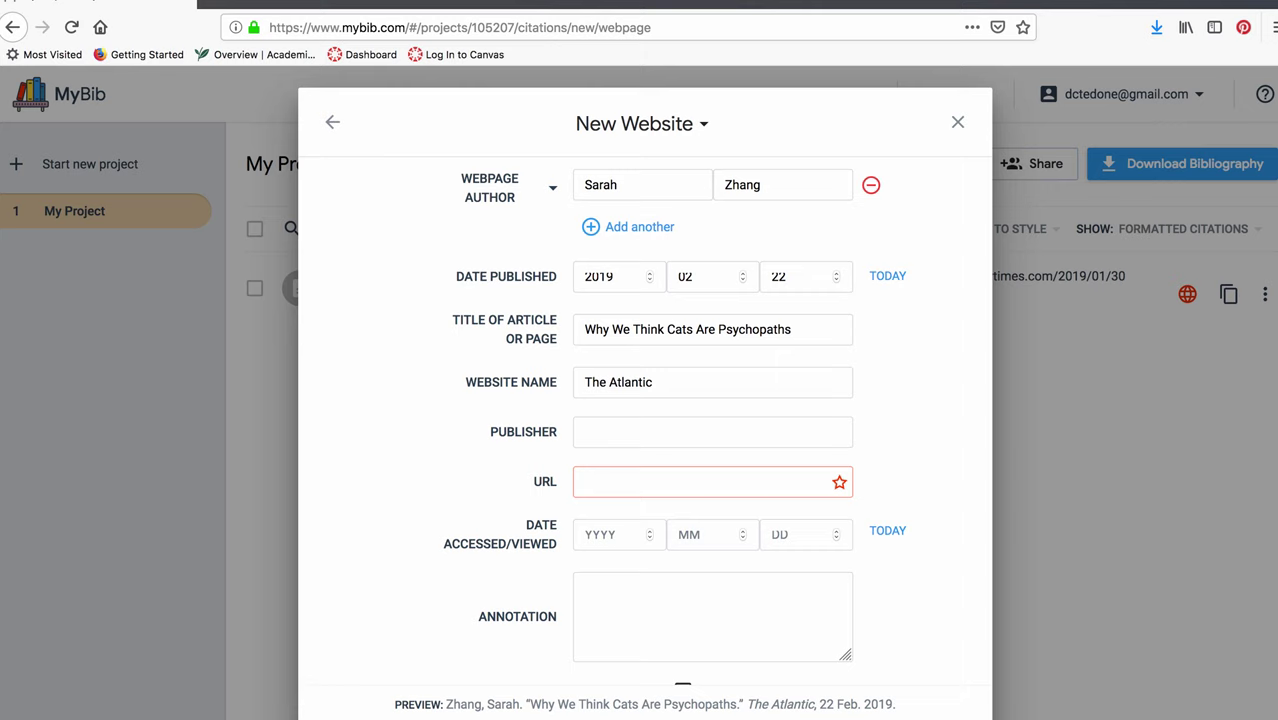
# Look up the Atlantic's Our History page to find the publisher name.
pyautogui.hotkey('ctrl', 'Tab')
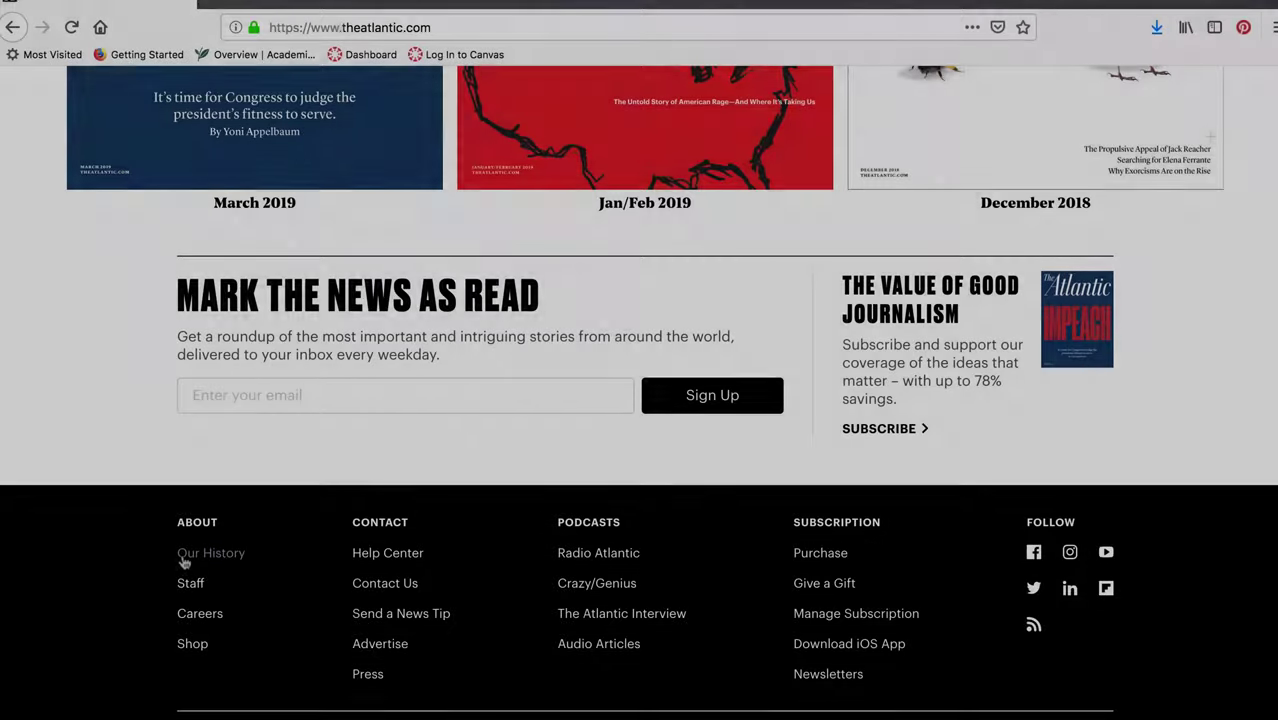
pyautogui.click(185, 560)
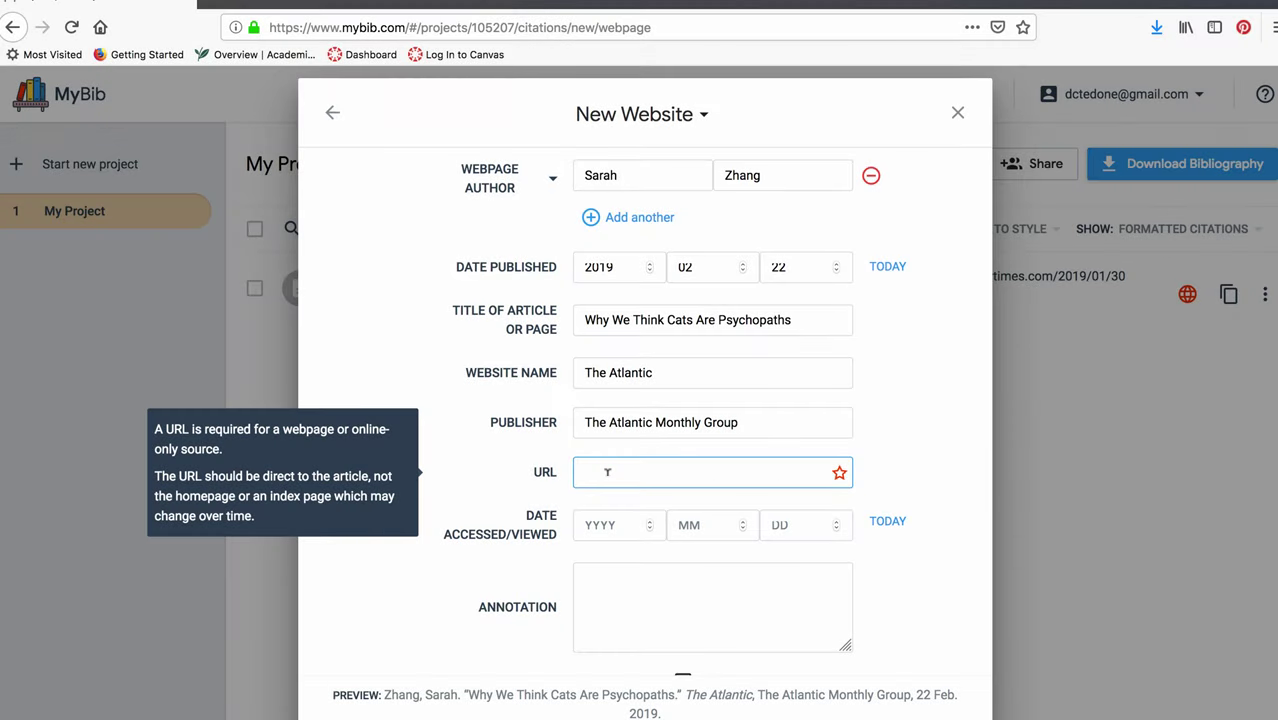
# Paste the article's URL into the citation and save the updated Atlantic citation.
pyautogui.write('https://www.theatlantic.com/science/archive/2019/02/cat-psychopaths/583192/')
pyautogui.click(490, 511)
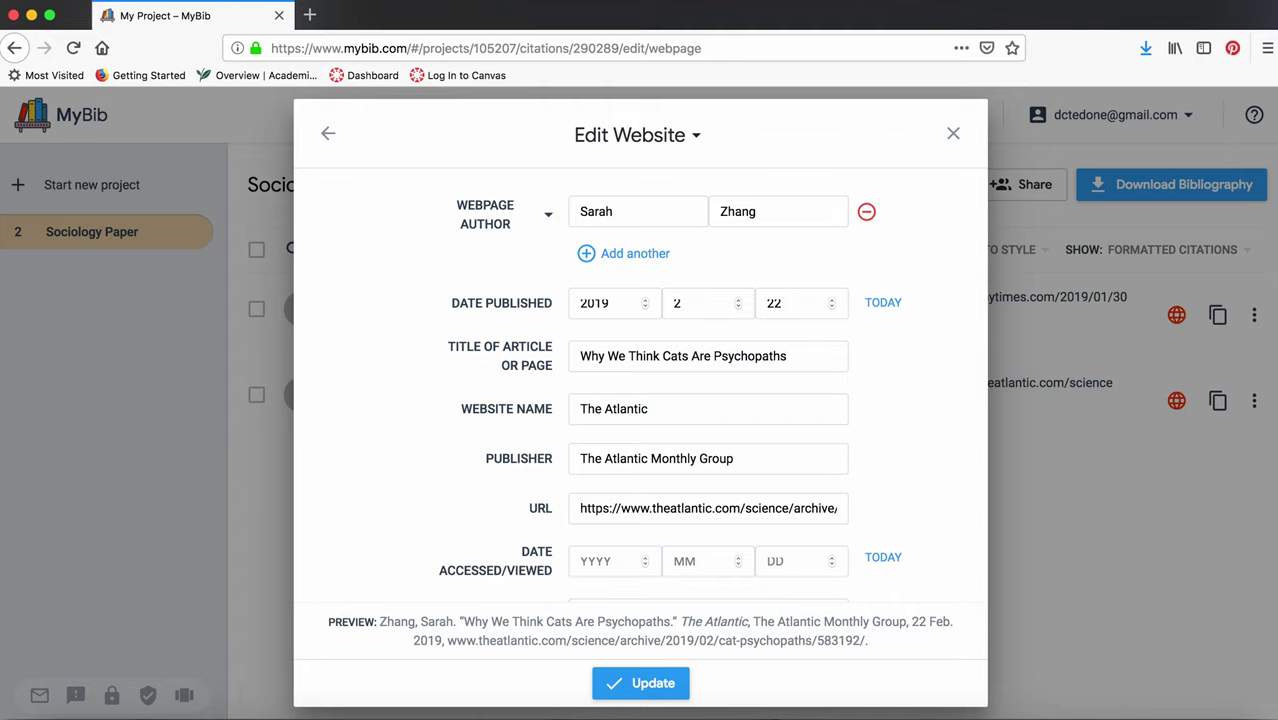
pyautogui.click(628, 681)
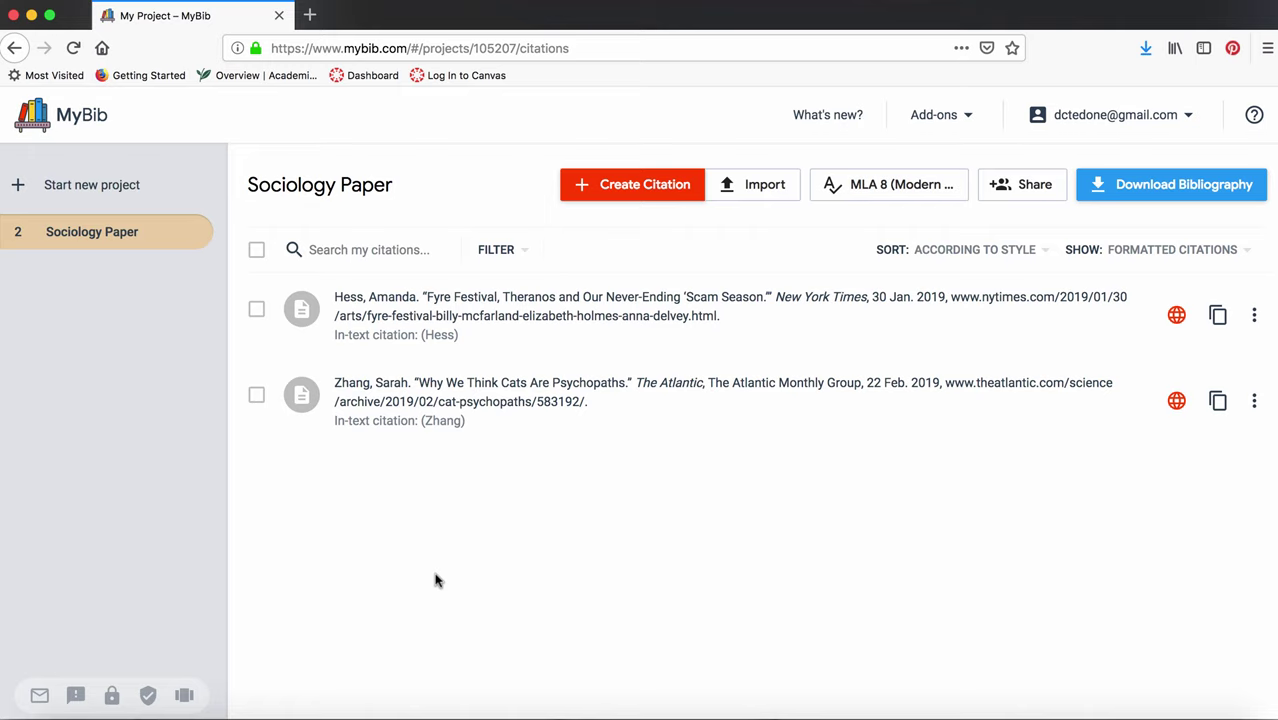
# Choose Download Bibliography and export it using the Google Drive option.
pyautogui.click(1133, 193)
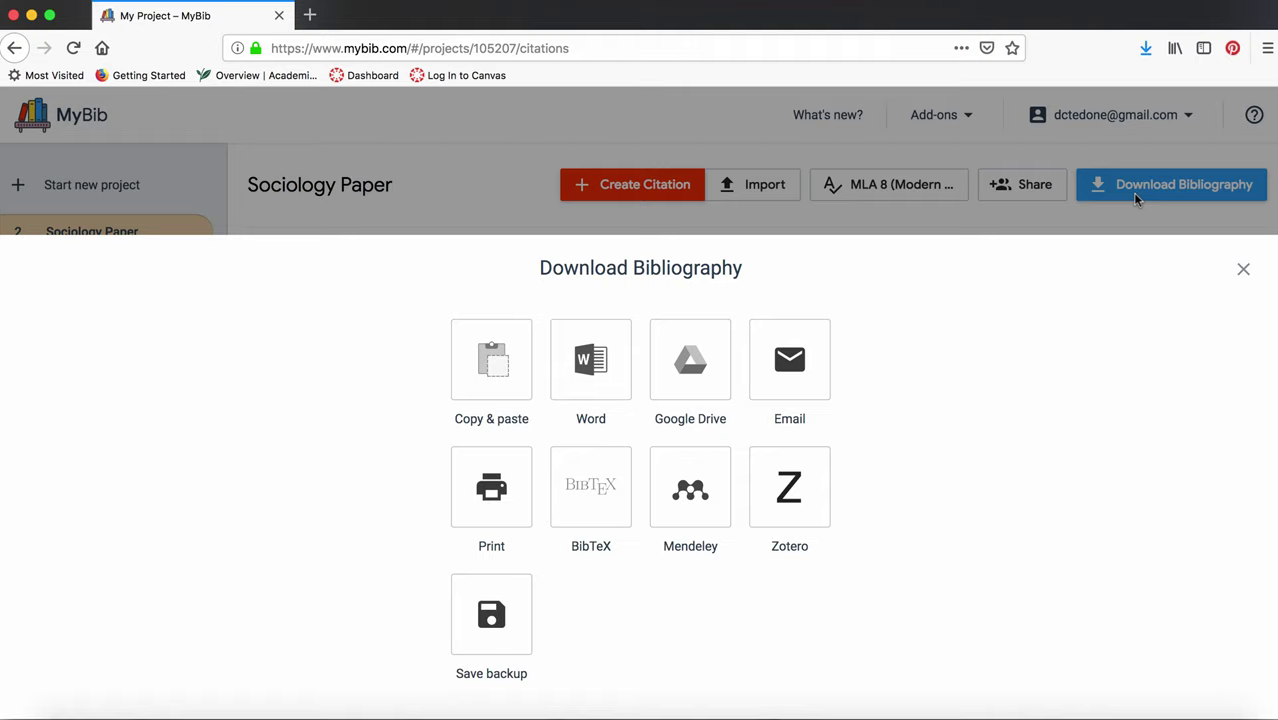
pyautogui.click(678, 372)
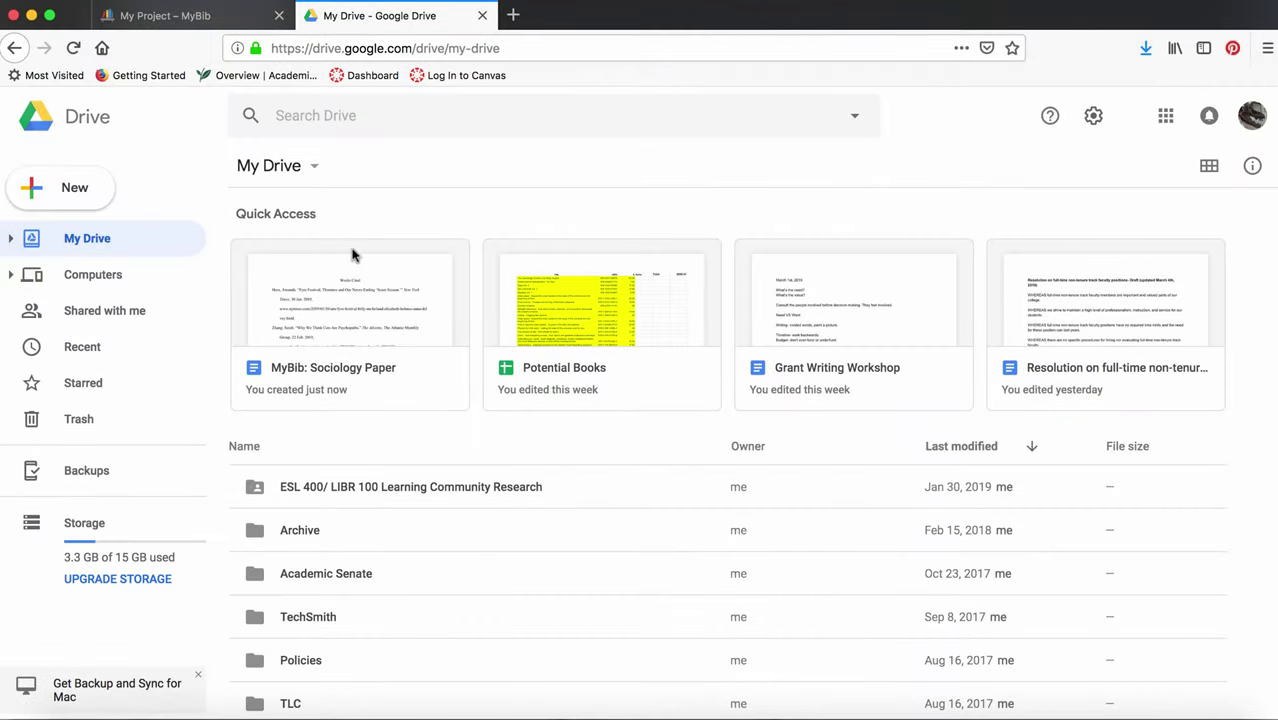
# Open 'MyBib: Sociology Paper' from My Drive Quick Access in Google Docs.
pyautogui.doubleClick(308, 318)
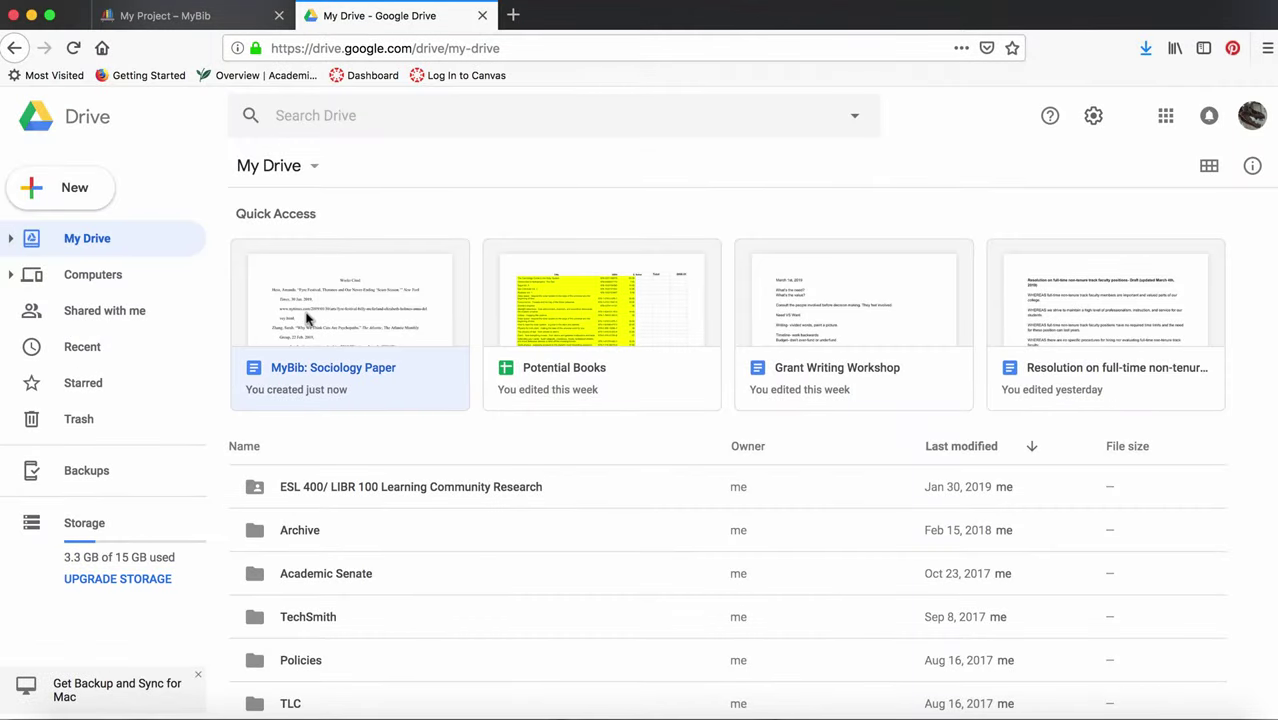